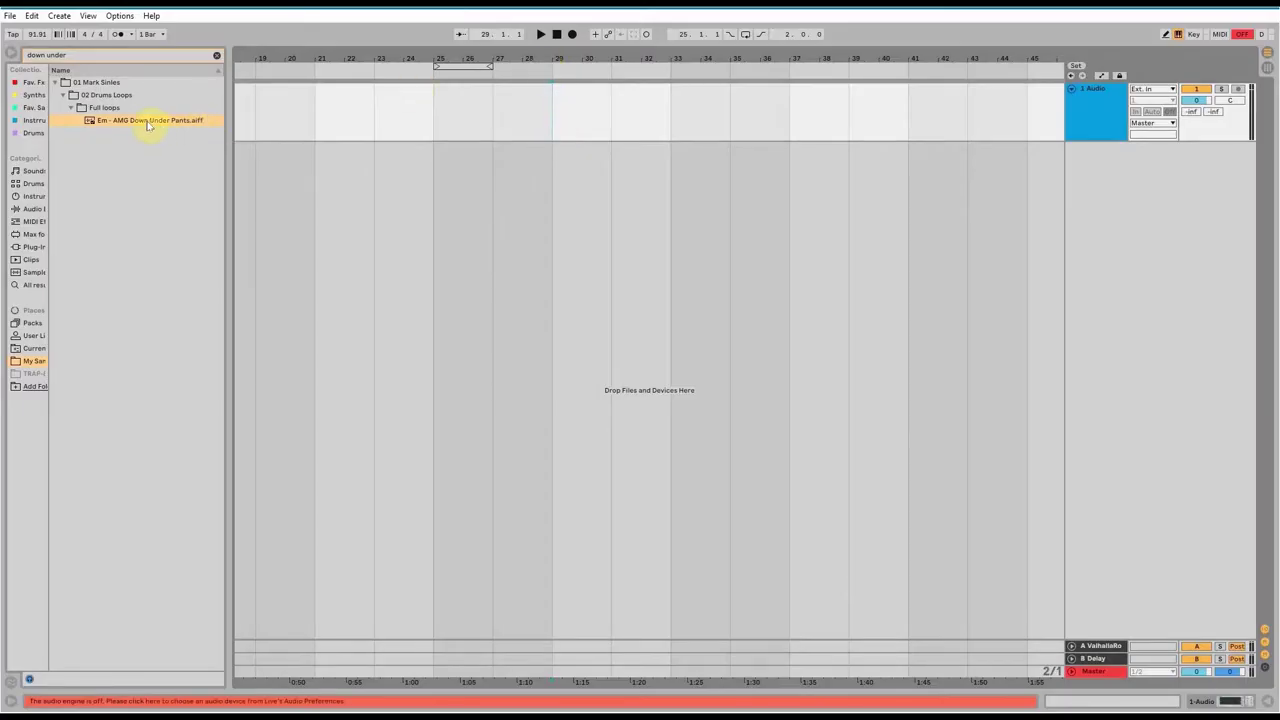
Place the 2-bar 'Em - AMG Down Under Pants' loop on the audio track at bar 29 and play it back
left_click(148, 121)
left_click_drag(215, 147, 537, 134)
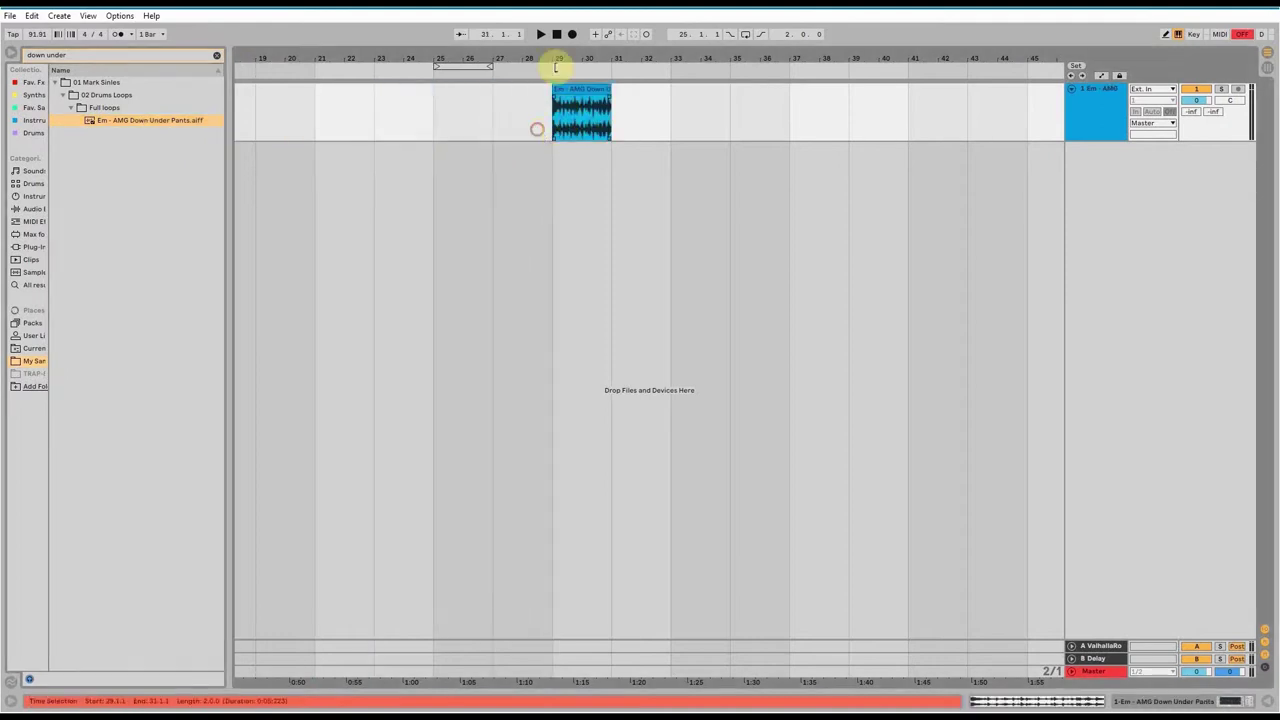
left_click(541, 35)
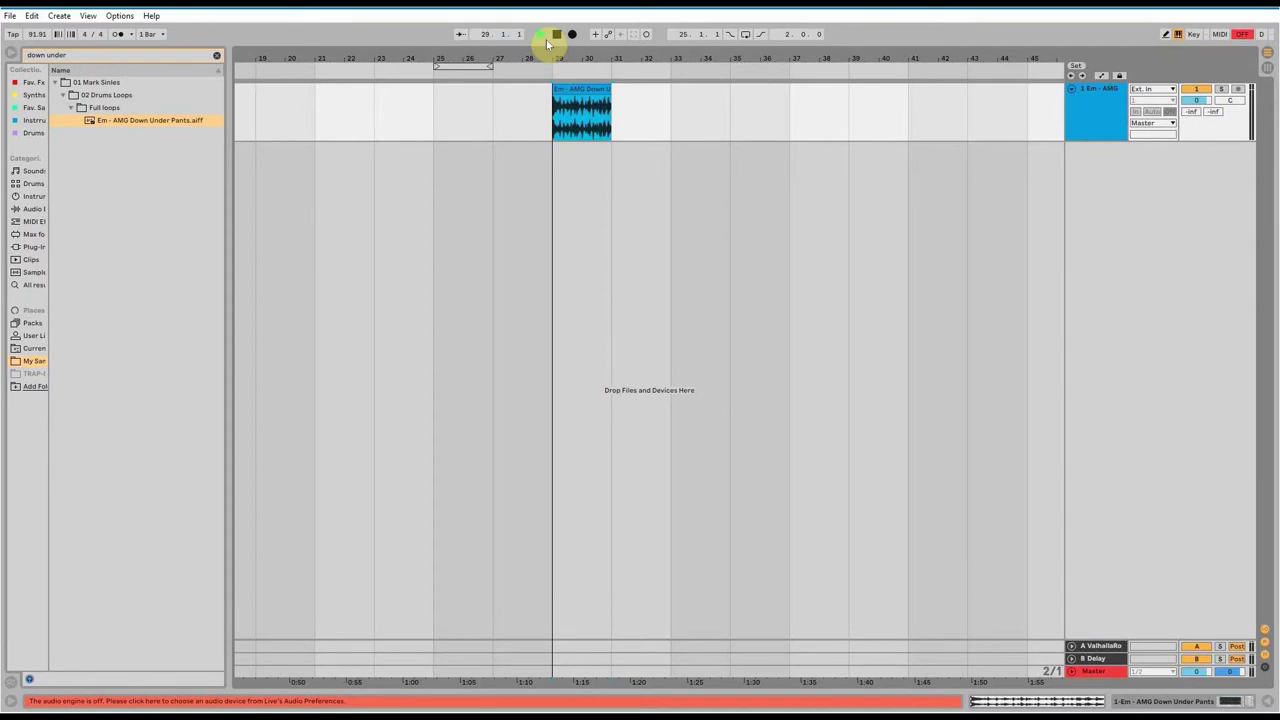
left_click(557, 34)
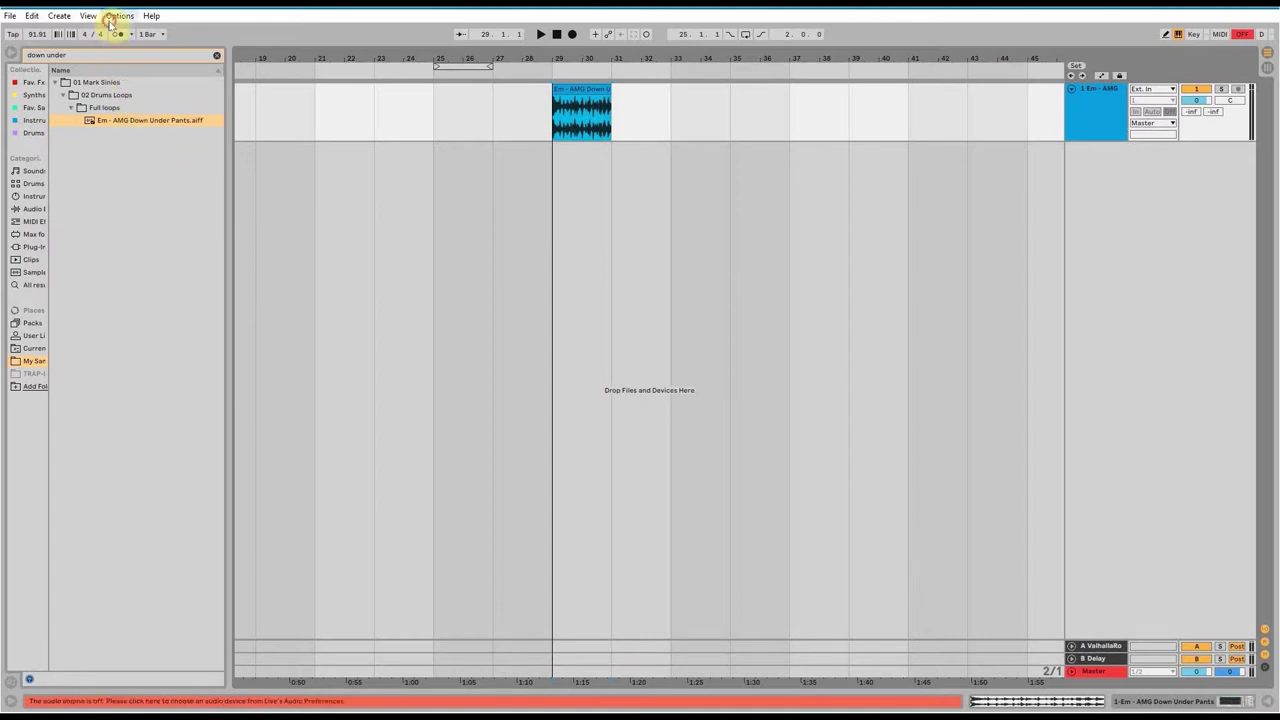
Open Preferences from the Options menu, then reopen it with Ctrl+, and expand the Driver Type list
left_click(112, 17)
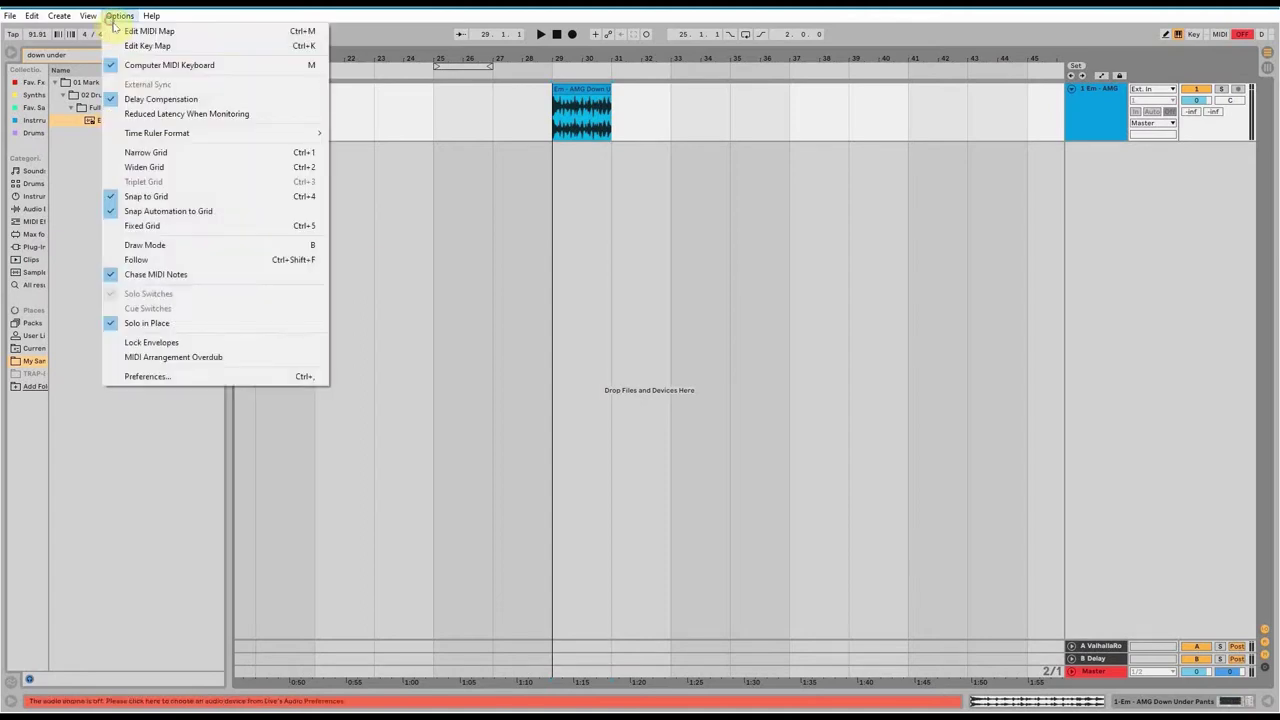
left_click(158, 376)
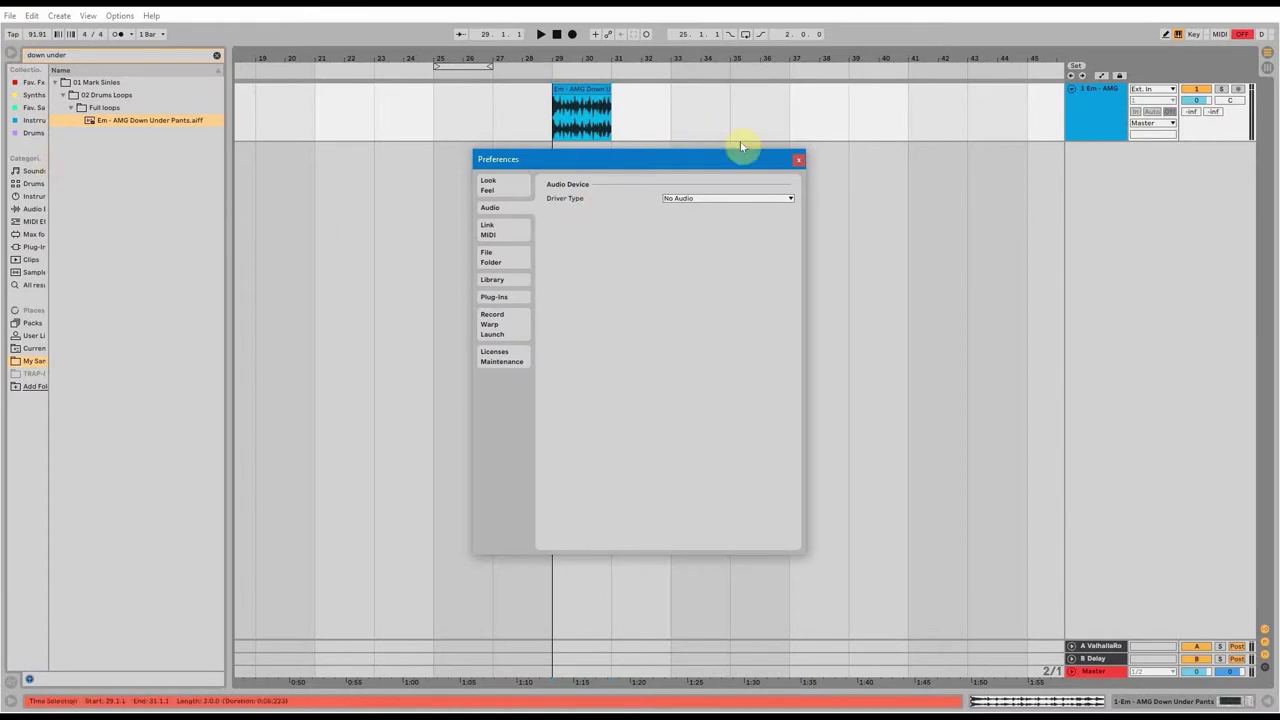
left_click(798, 160)
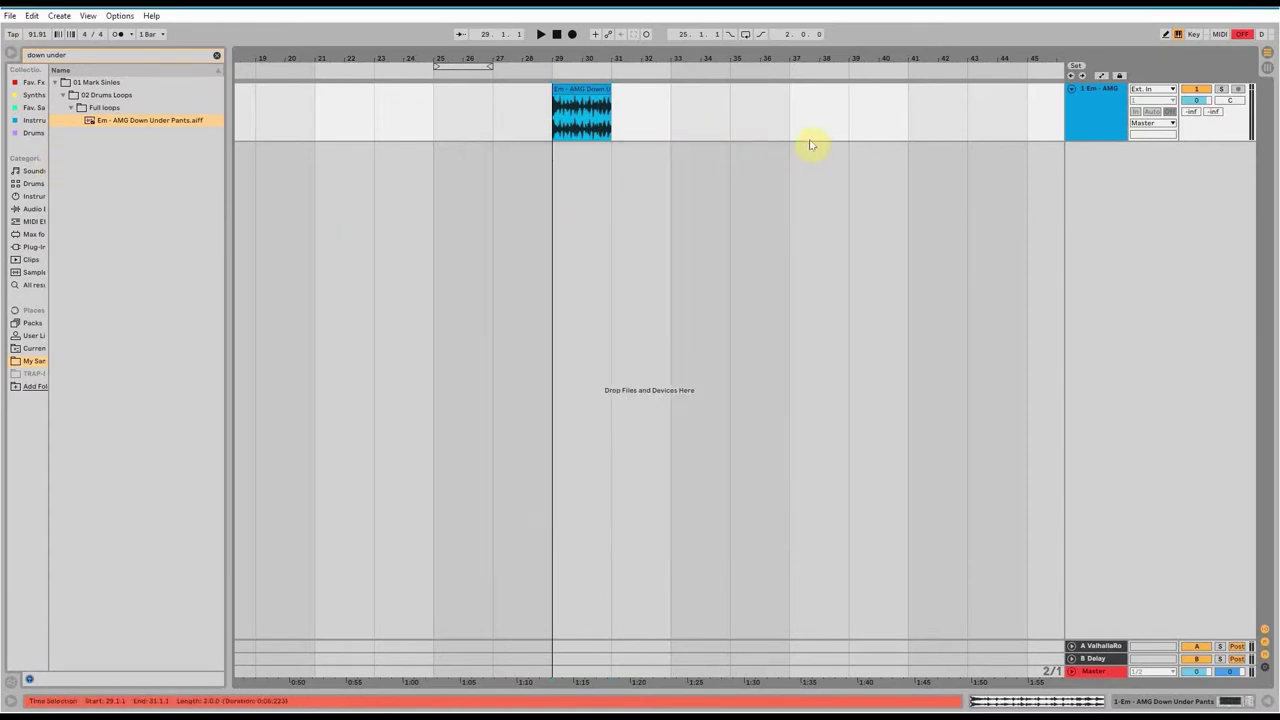
key("ctrl+comma")
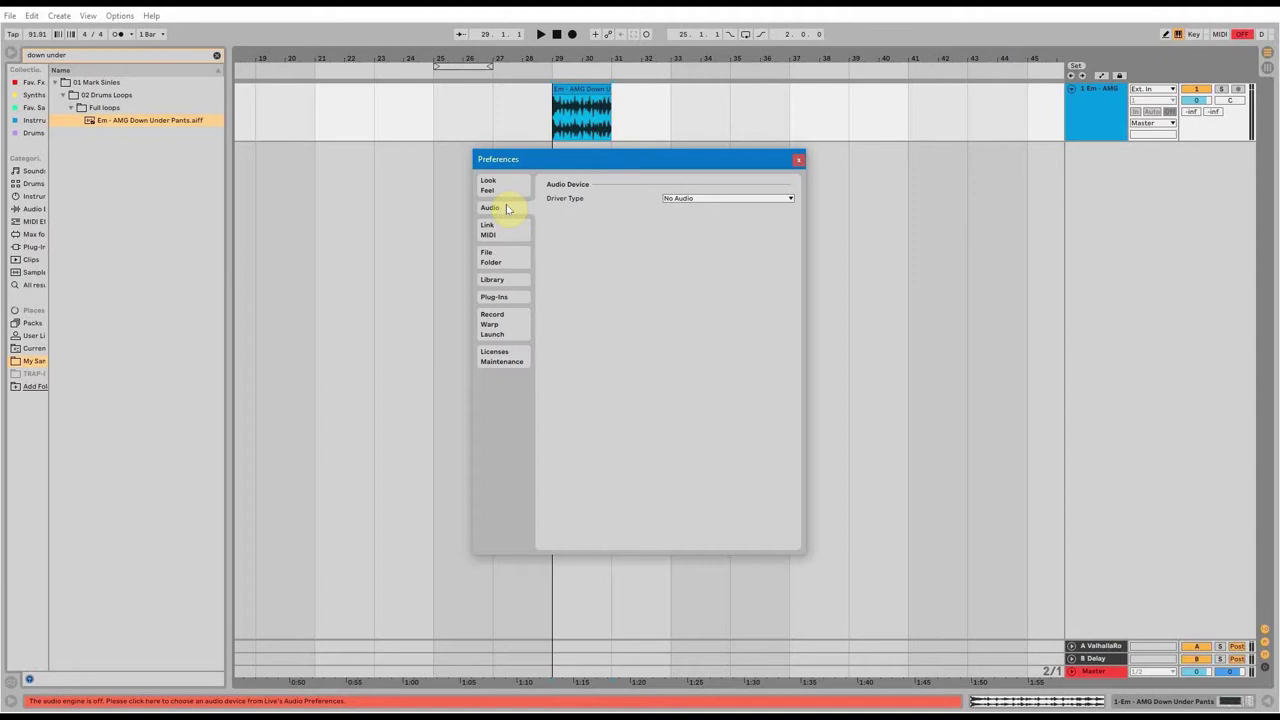
left_click(730, 204)
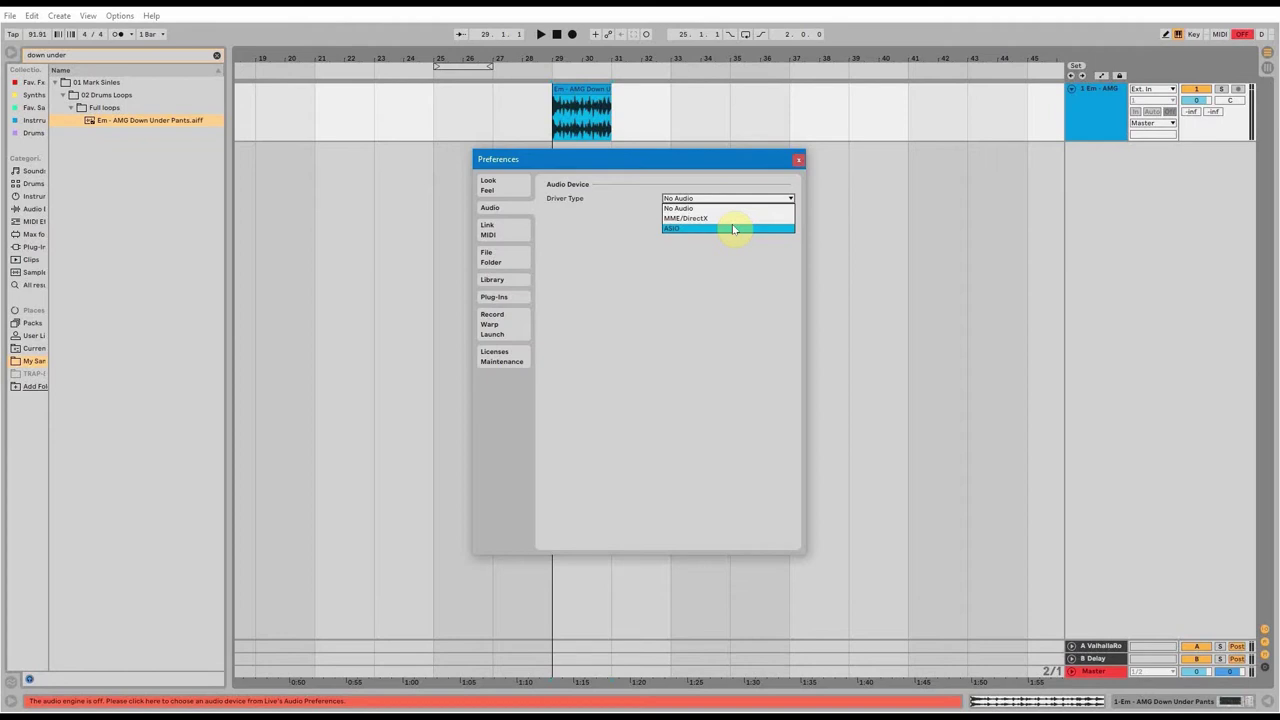
Choose ASIO as the audio driver type
left_click(733, 229)
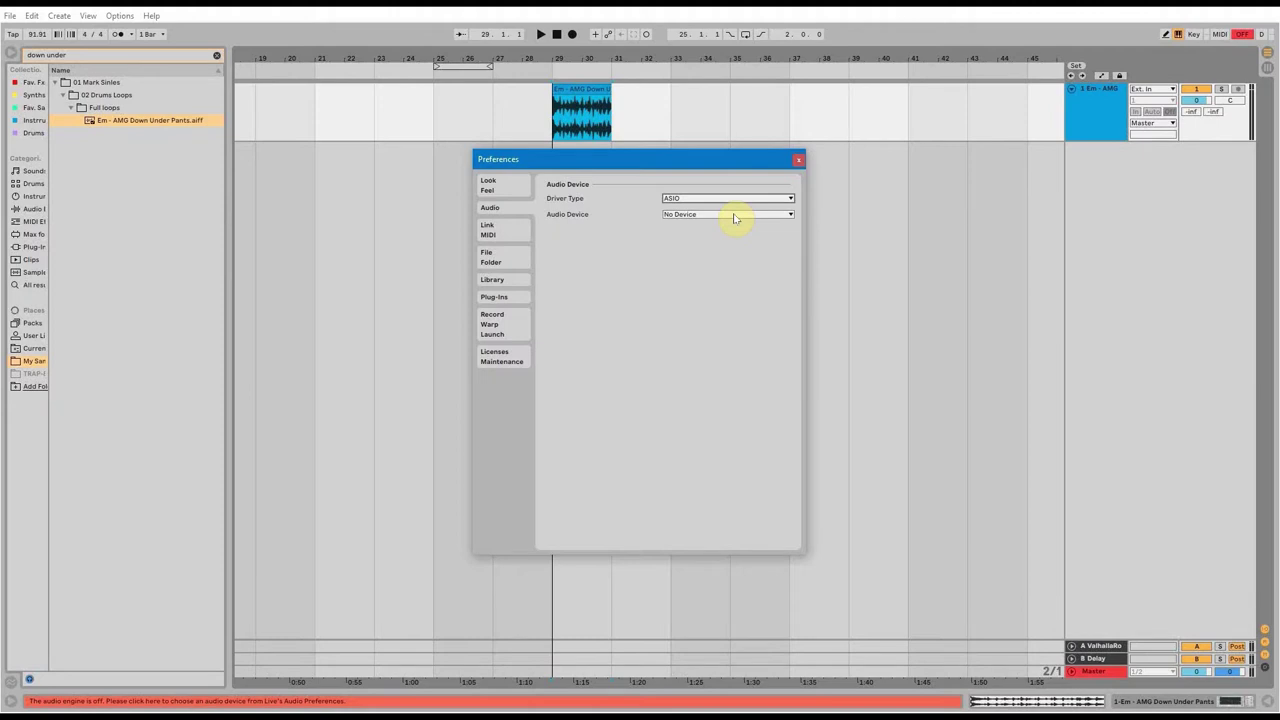
Select ASIO4ALL v2 as the audio device
left_click(734, 215)
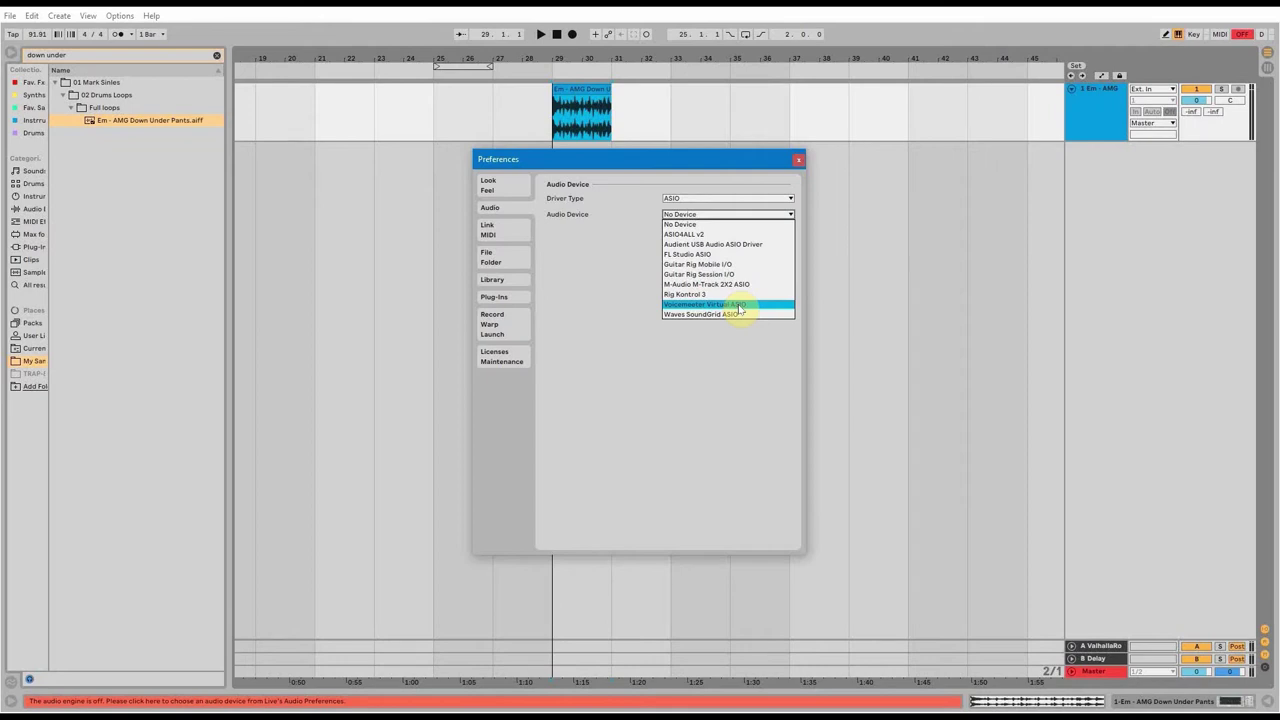
left_click(683, 234)
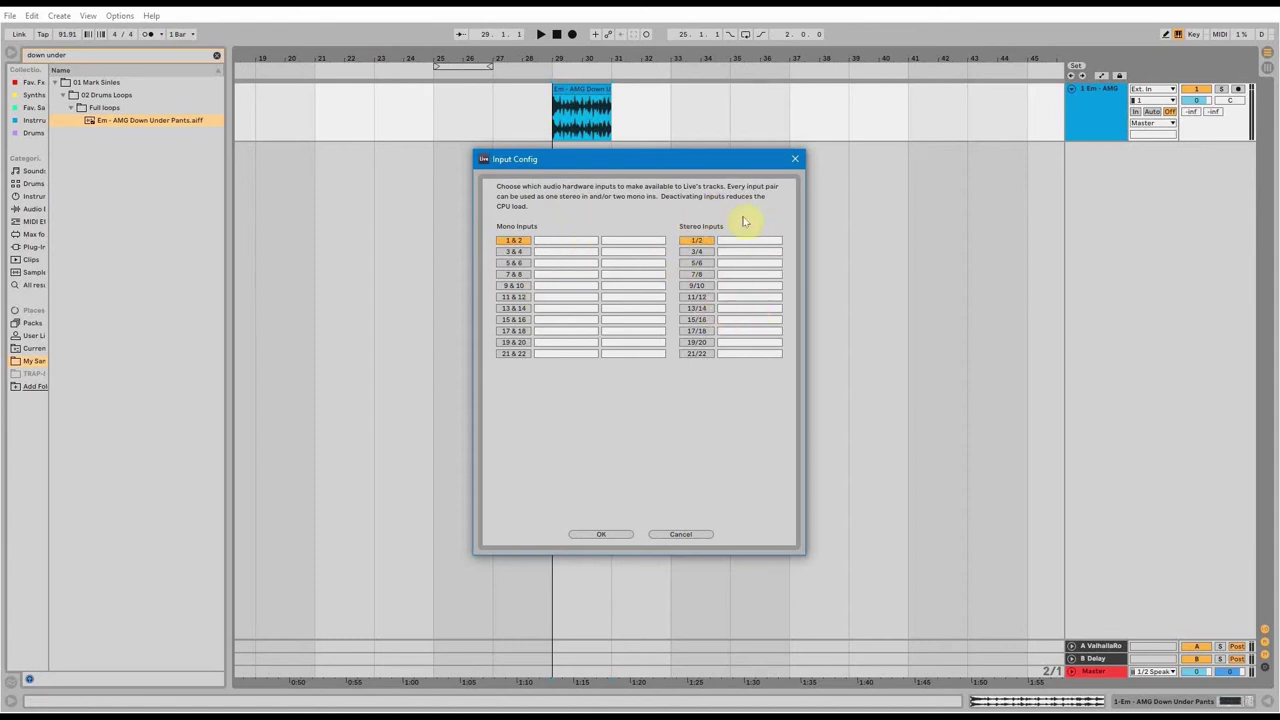
Activate mono input pair 3 & 4 and stereo input pairs 3/4 and 5/6
left_click(513, 251)
left_click(697, 251)
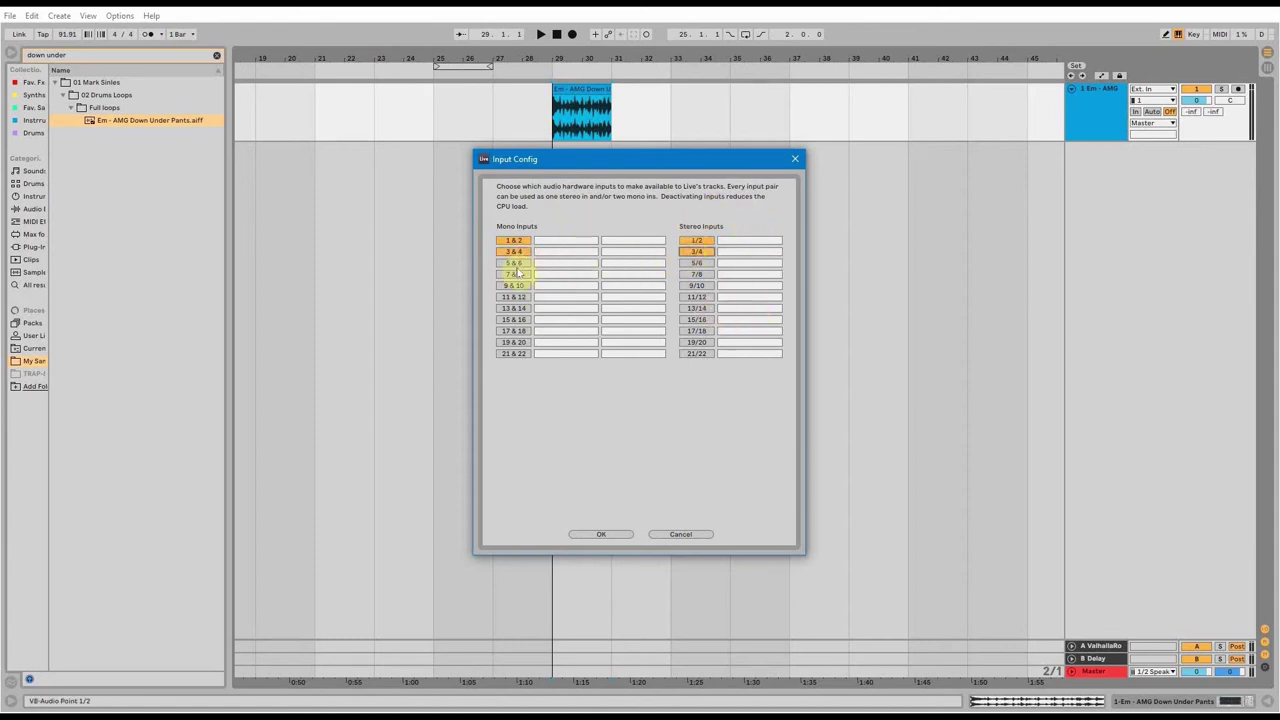
left_click(697, 262)
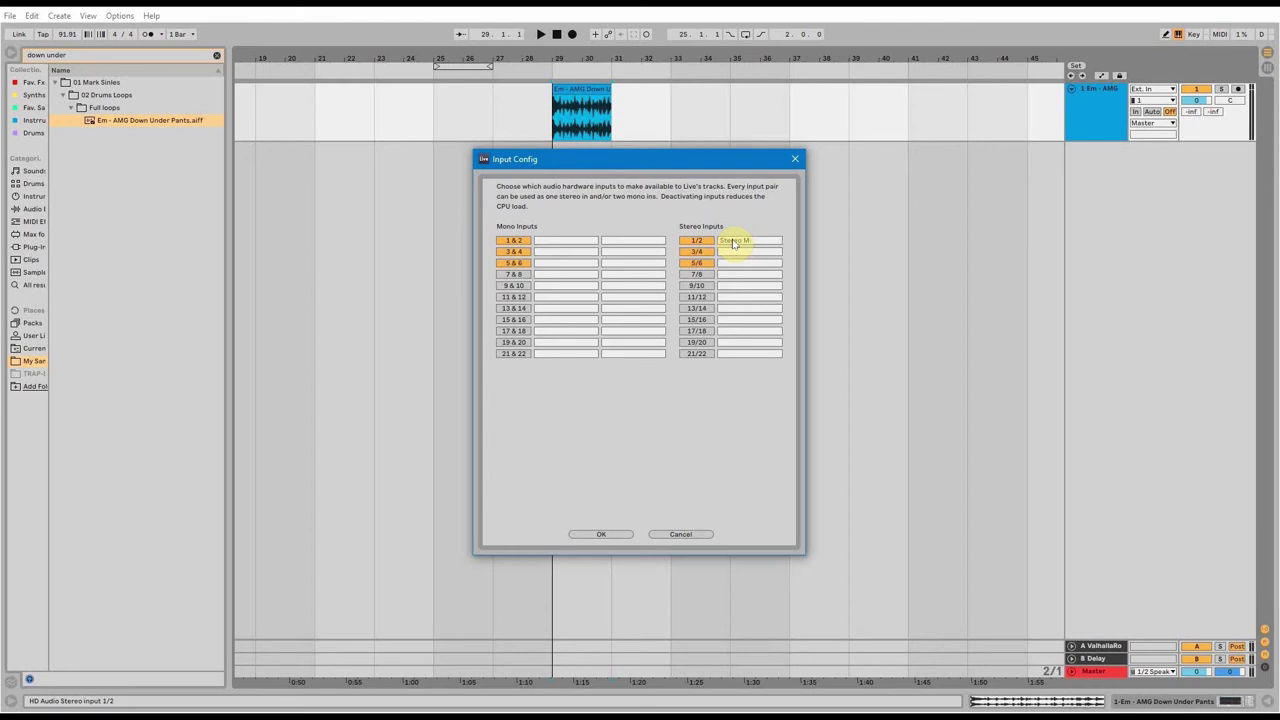
Name stereo input 1/2 'Stereo Mic 1', mono input 3 'Mp3 player', the other mono 'Aco', and apply
type("1")
left_click(558, 250)
type("Mi")
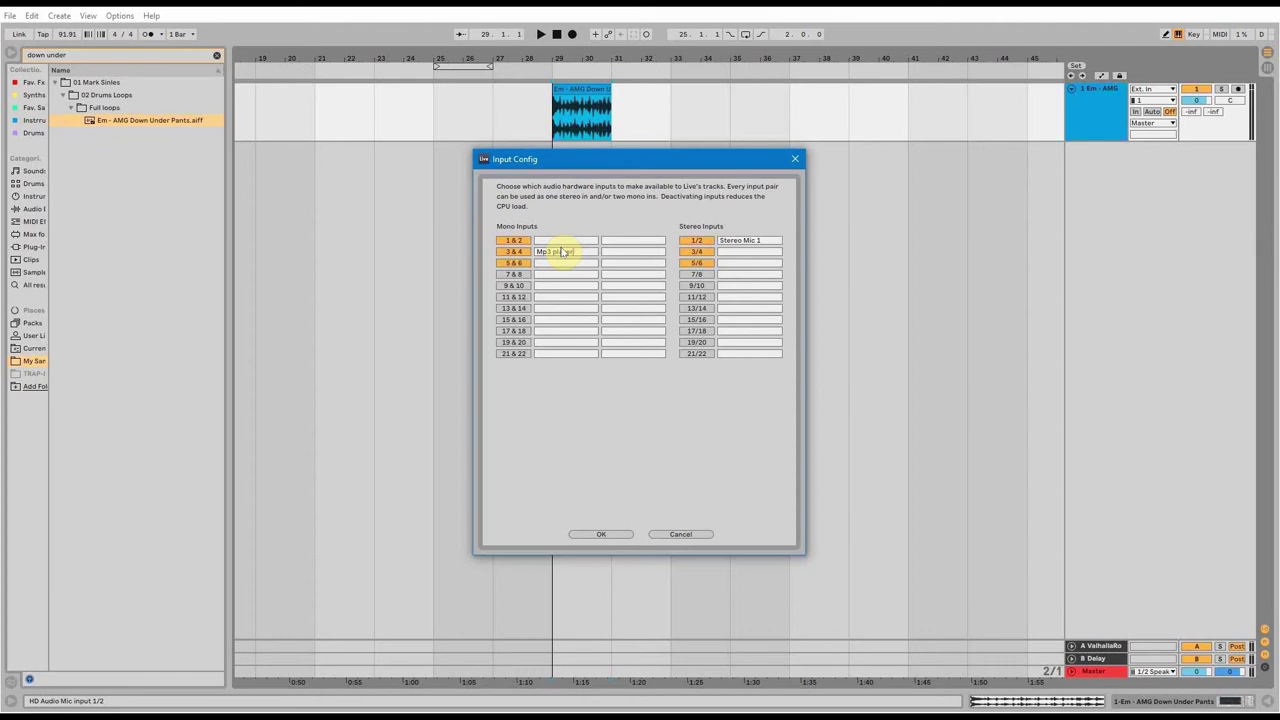
type("3 player")
key("Return")
left_click(621, 254)
type("Aco")
left_click(602, 534)
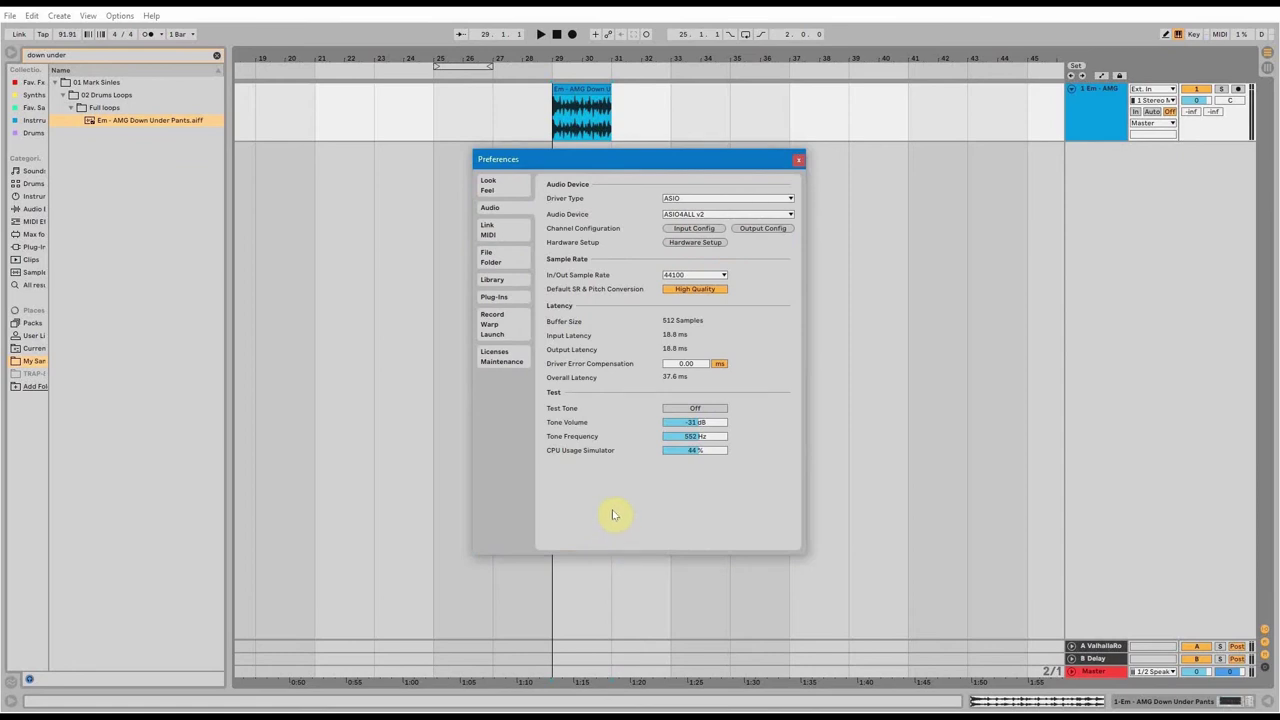
Enable output pair 3/4, name stereo outputs 'Speaker set 1' and 'Speaker set 2', and confirm
left_click(750, 230)
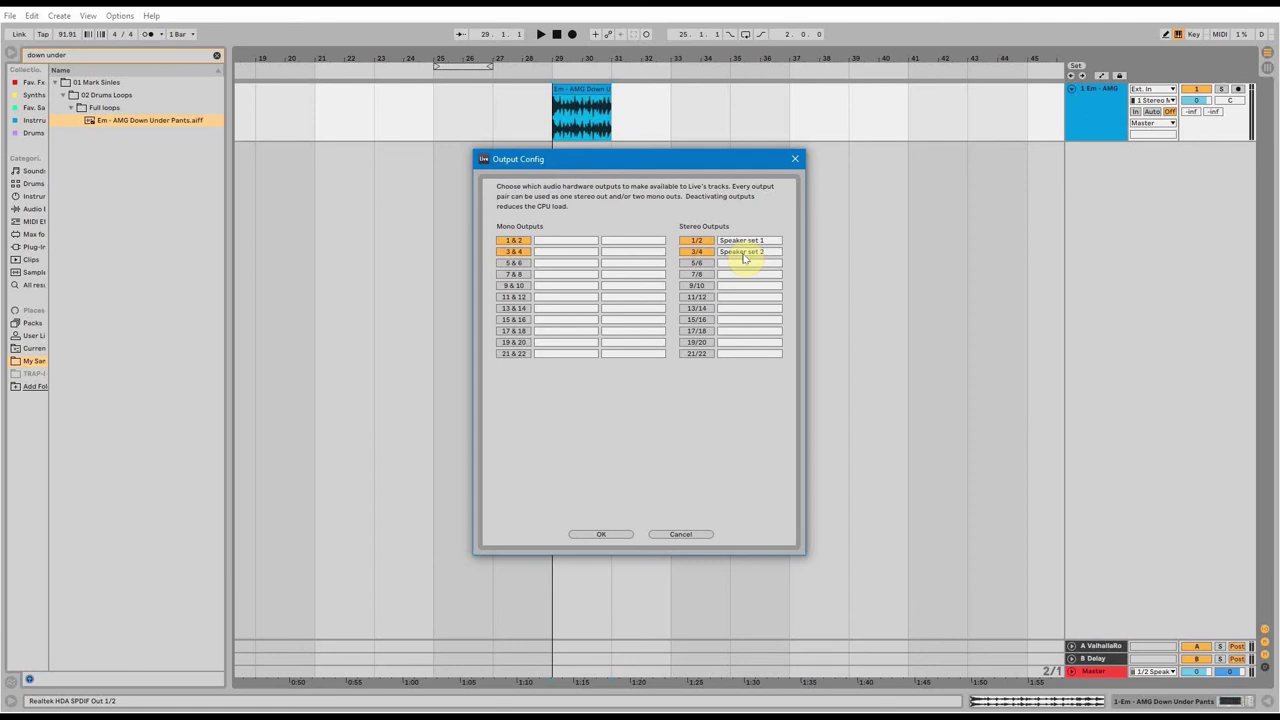
left_click(604, 537)
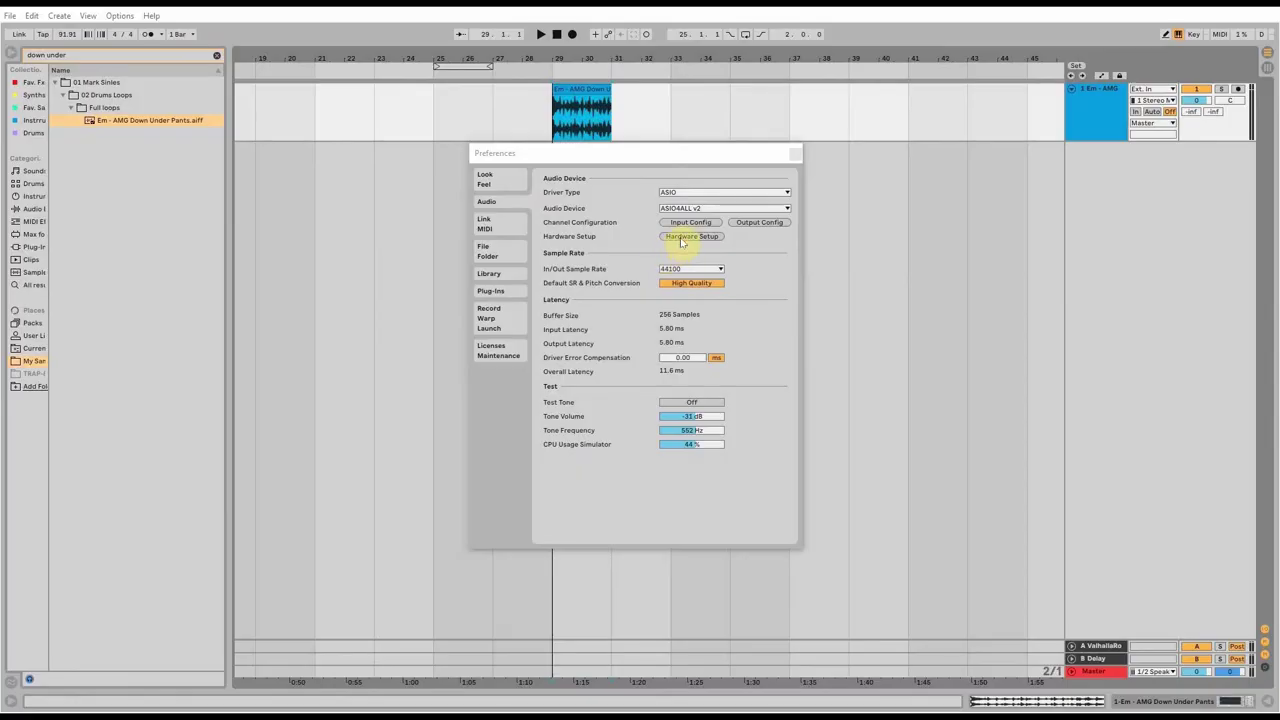
Open the ASIO4ALL control panel and switch on the Realtek High Definition Audio device
left_click(680, 237)
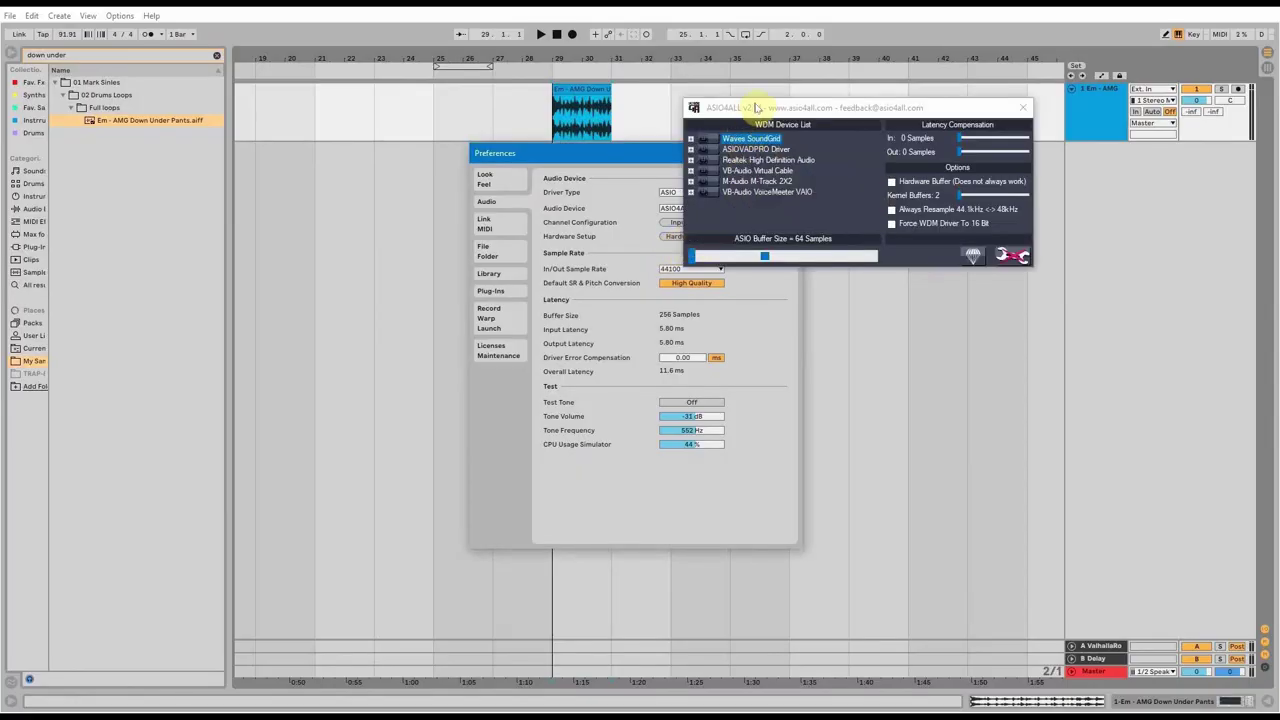
left_click_drag(770, 112, 746, 137)
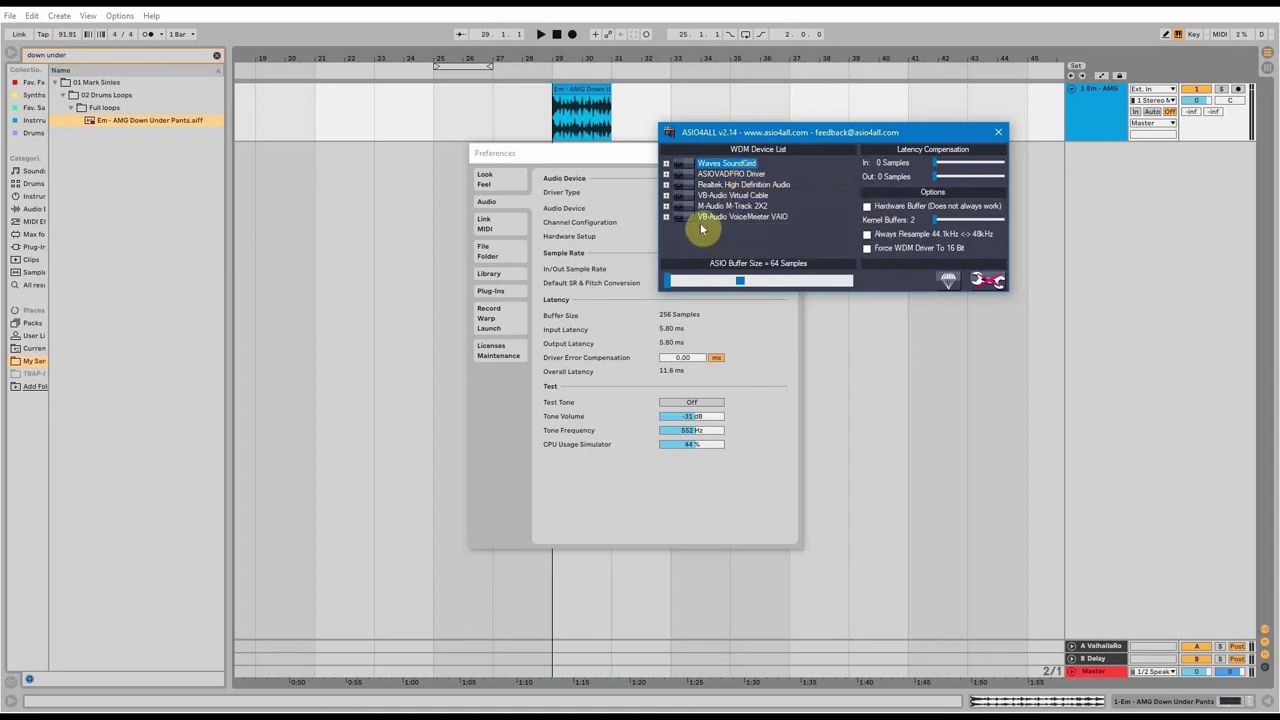
left_click(685, 185)
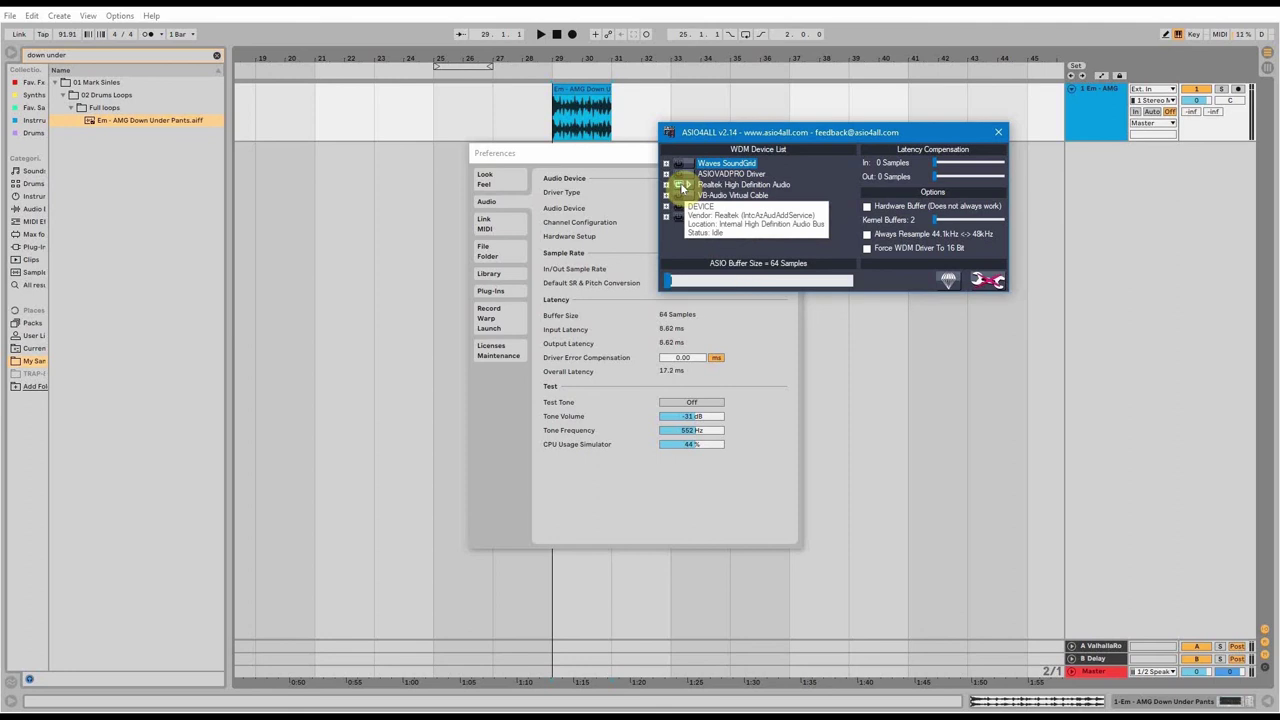
left_click(666, 185)
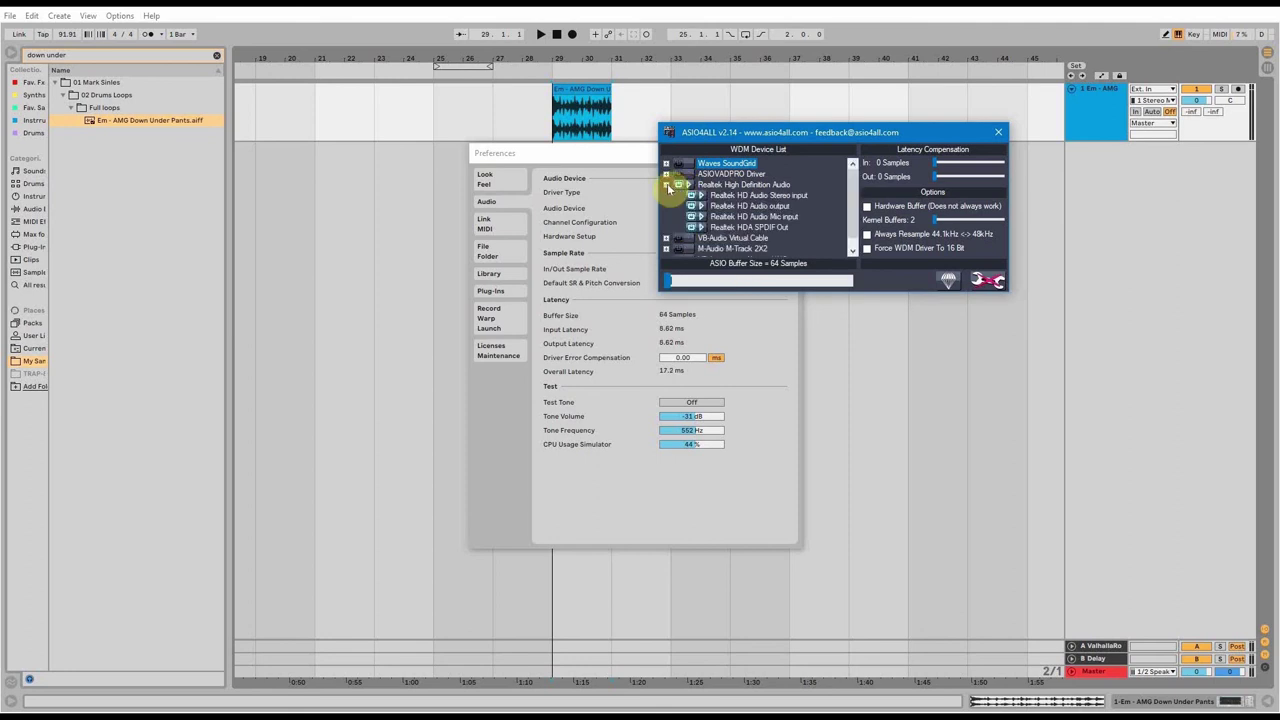
left_click(666, 185)
Switch on the M-Audio M-Track 2X2 device and raise the ASIO buffer size to 512 samples
left_click(679, 206)
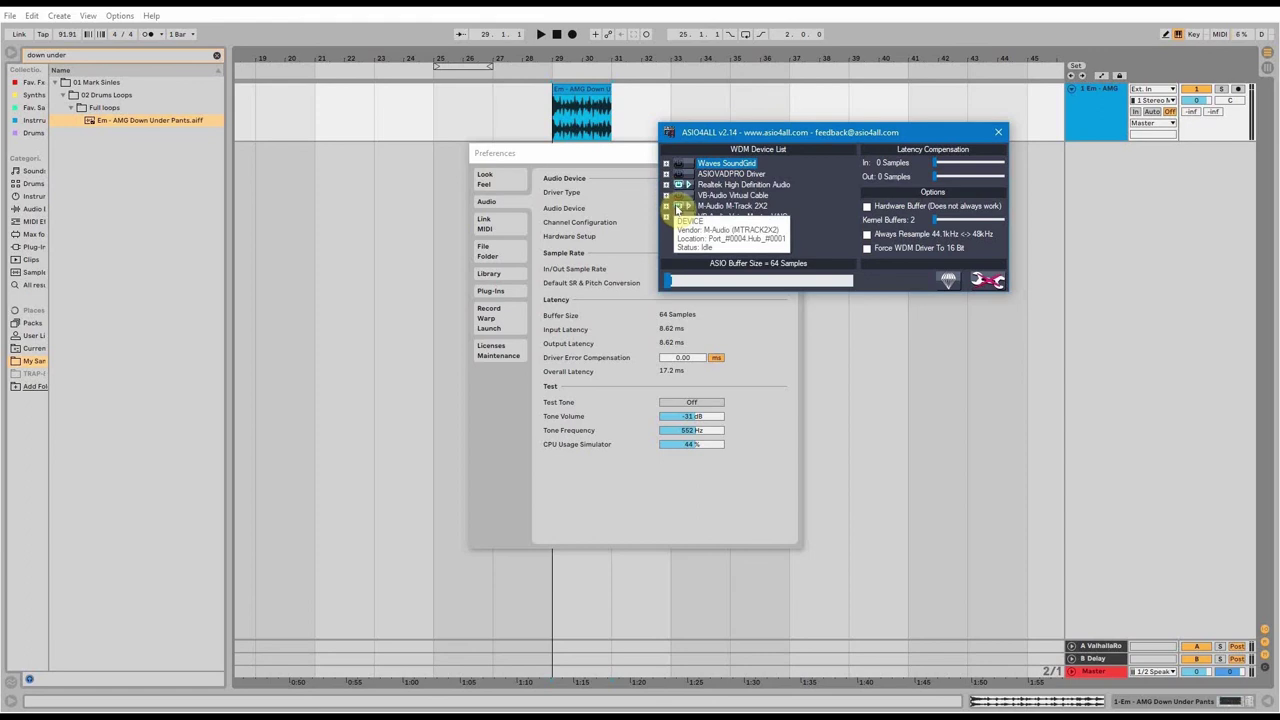
left_click(666, 206)
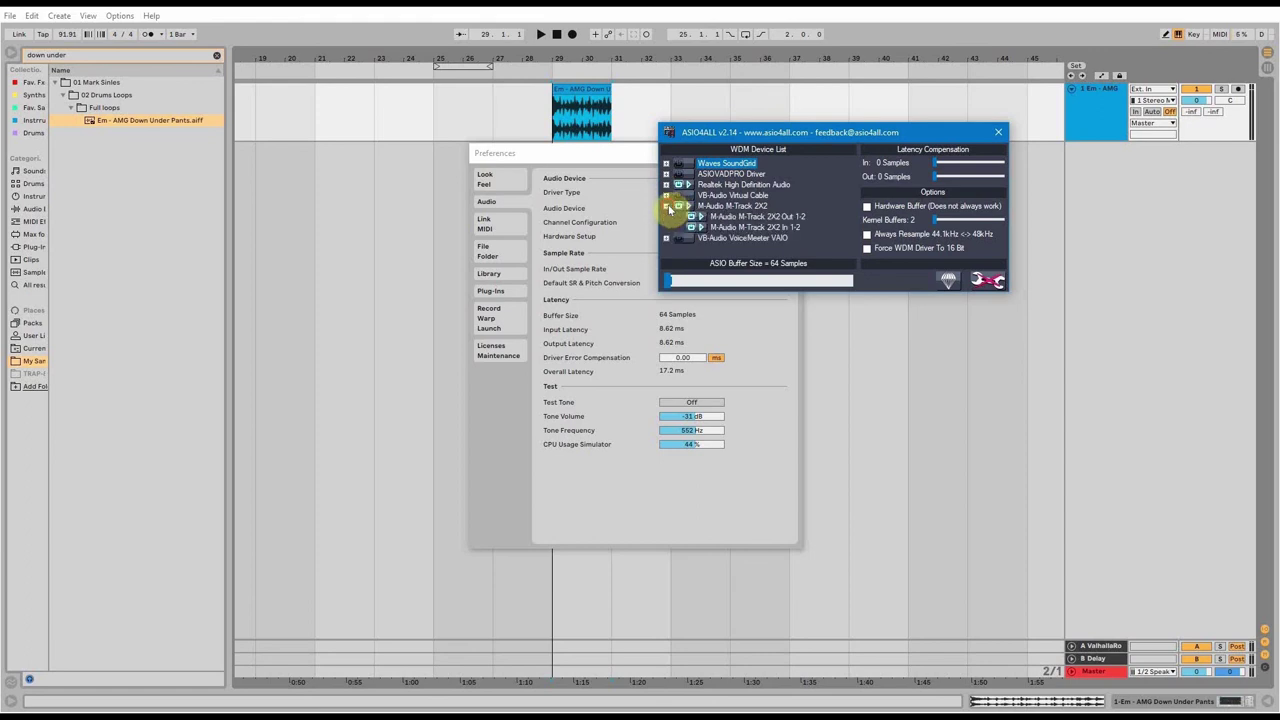
left_click(667, 206)
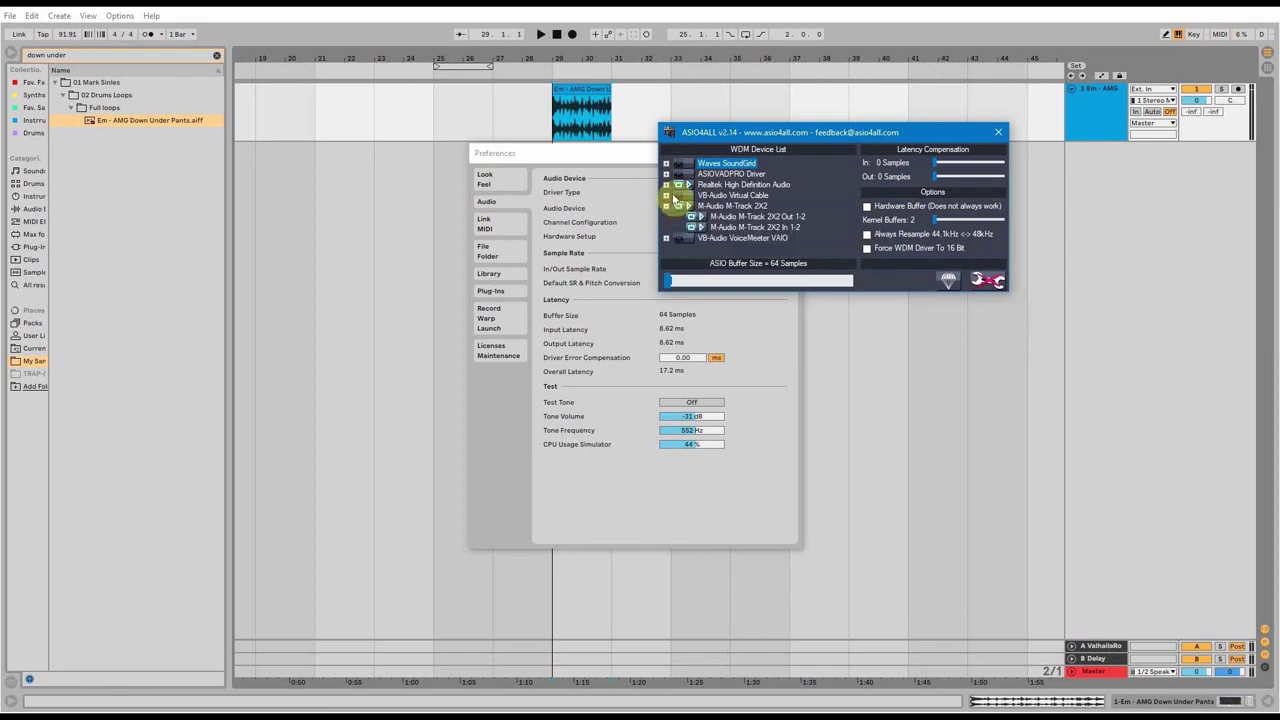
left_click(667, 186)
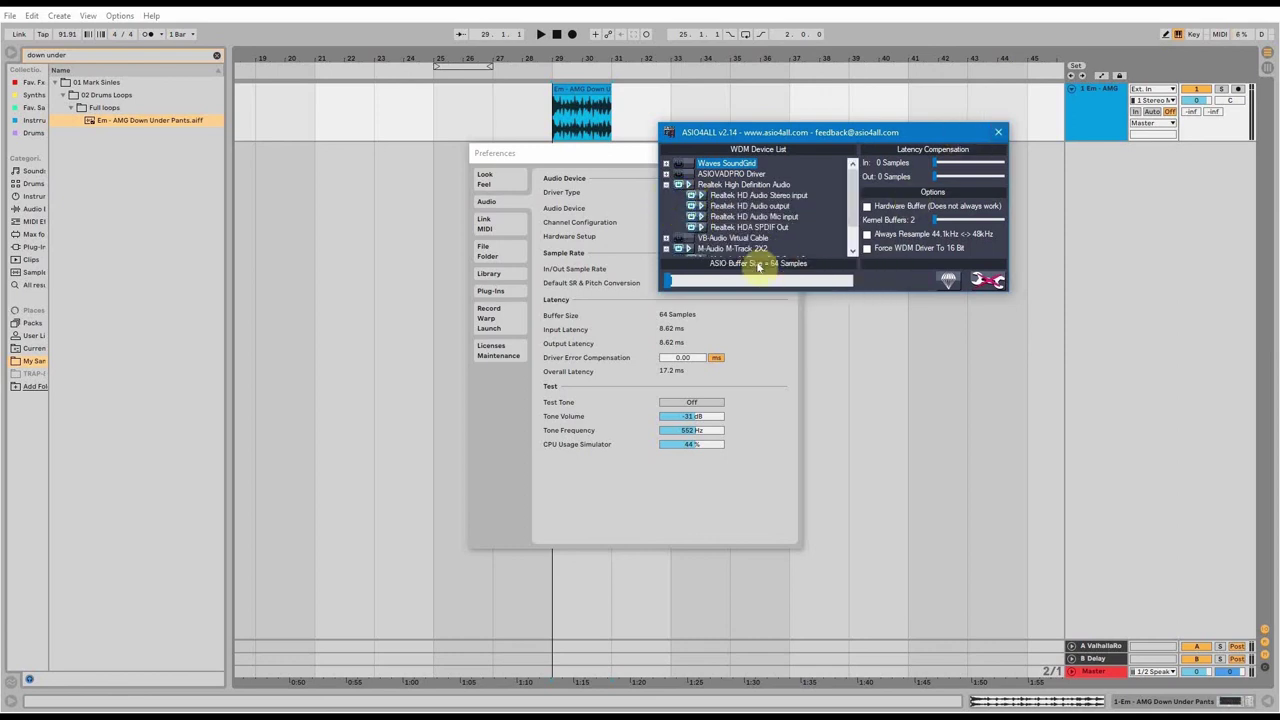
left_click_drag(672, 287, 777, 291)
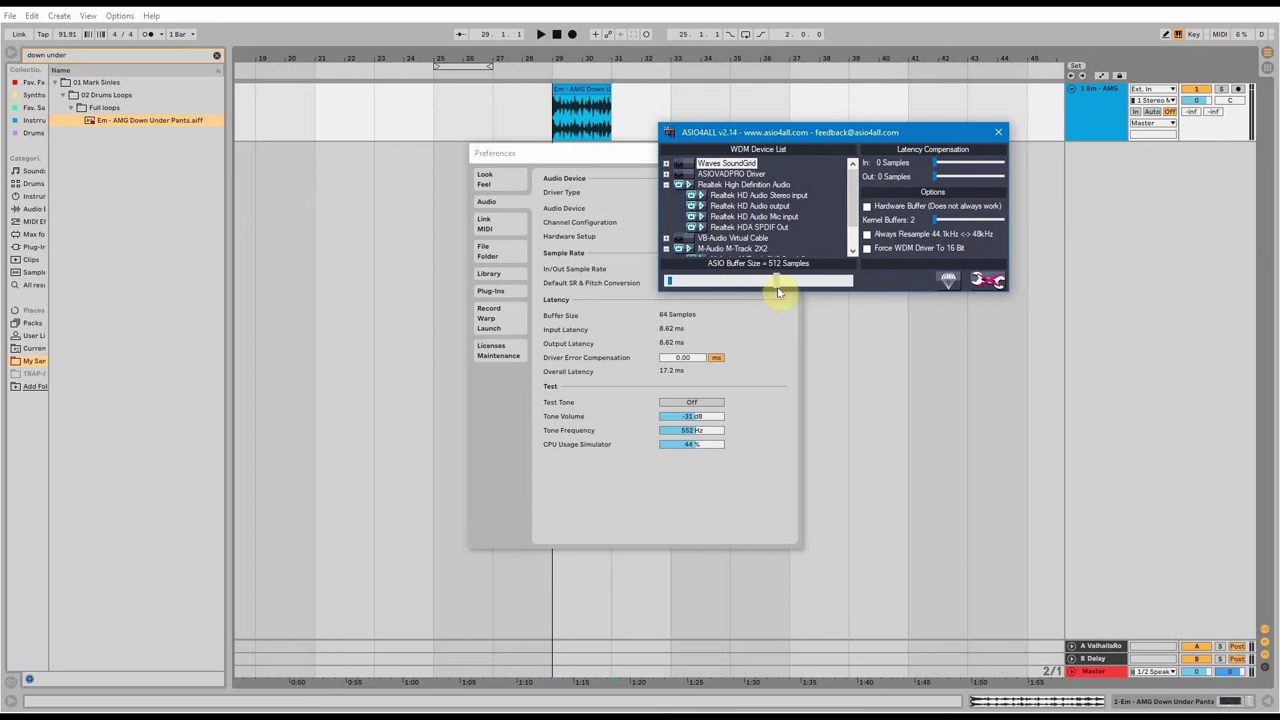
Close the ASIO4ALL control panel to return to the Audio preferences
left_click(997, 135)
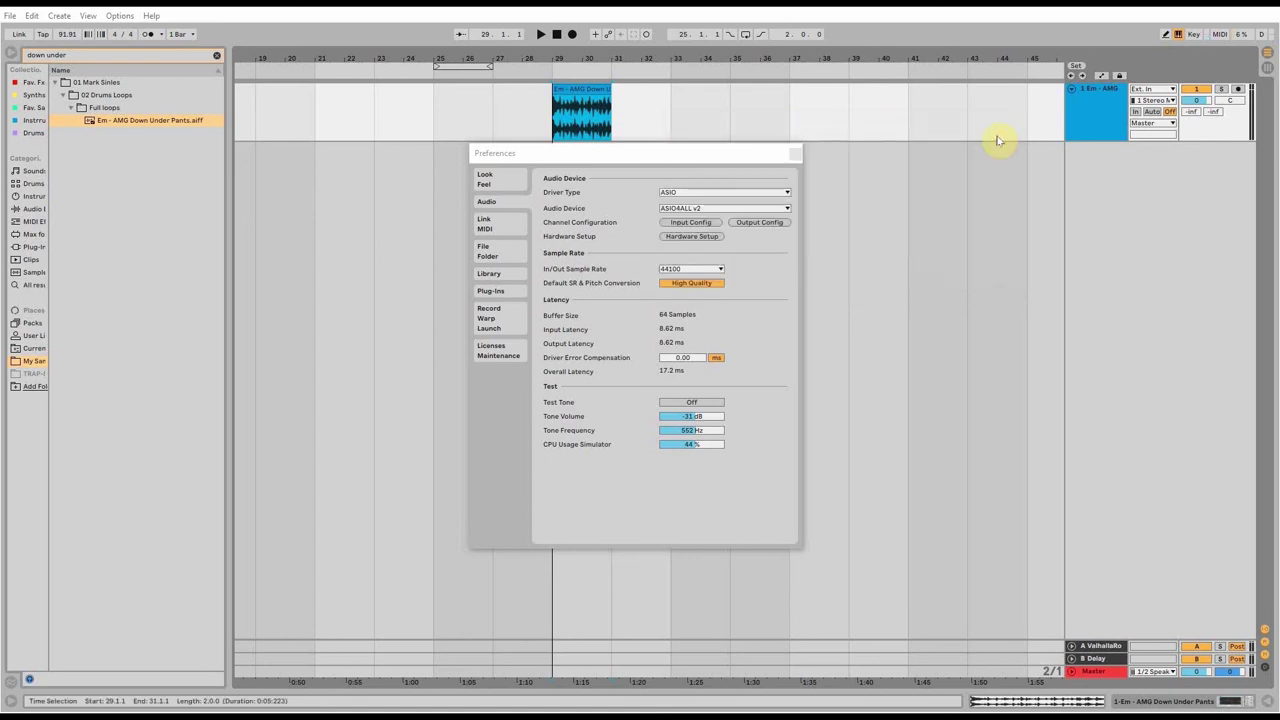